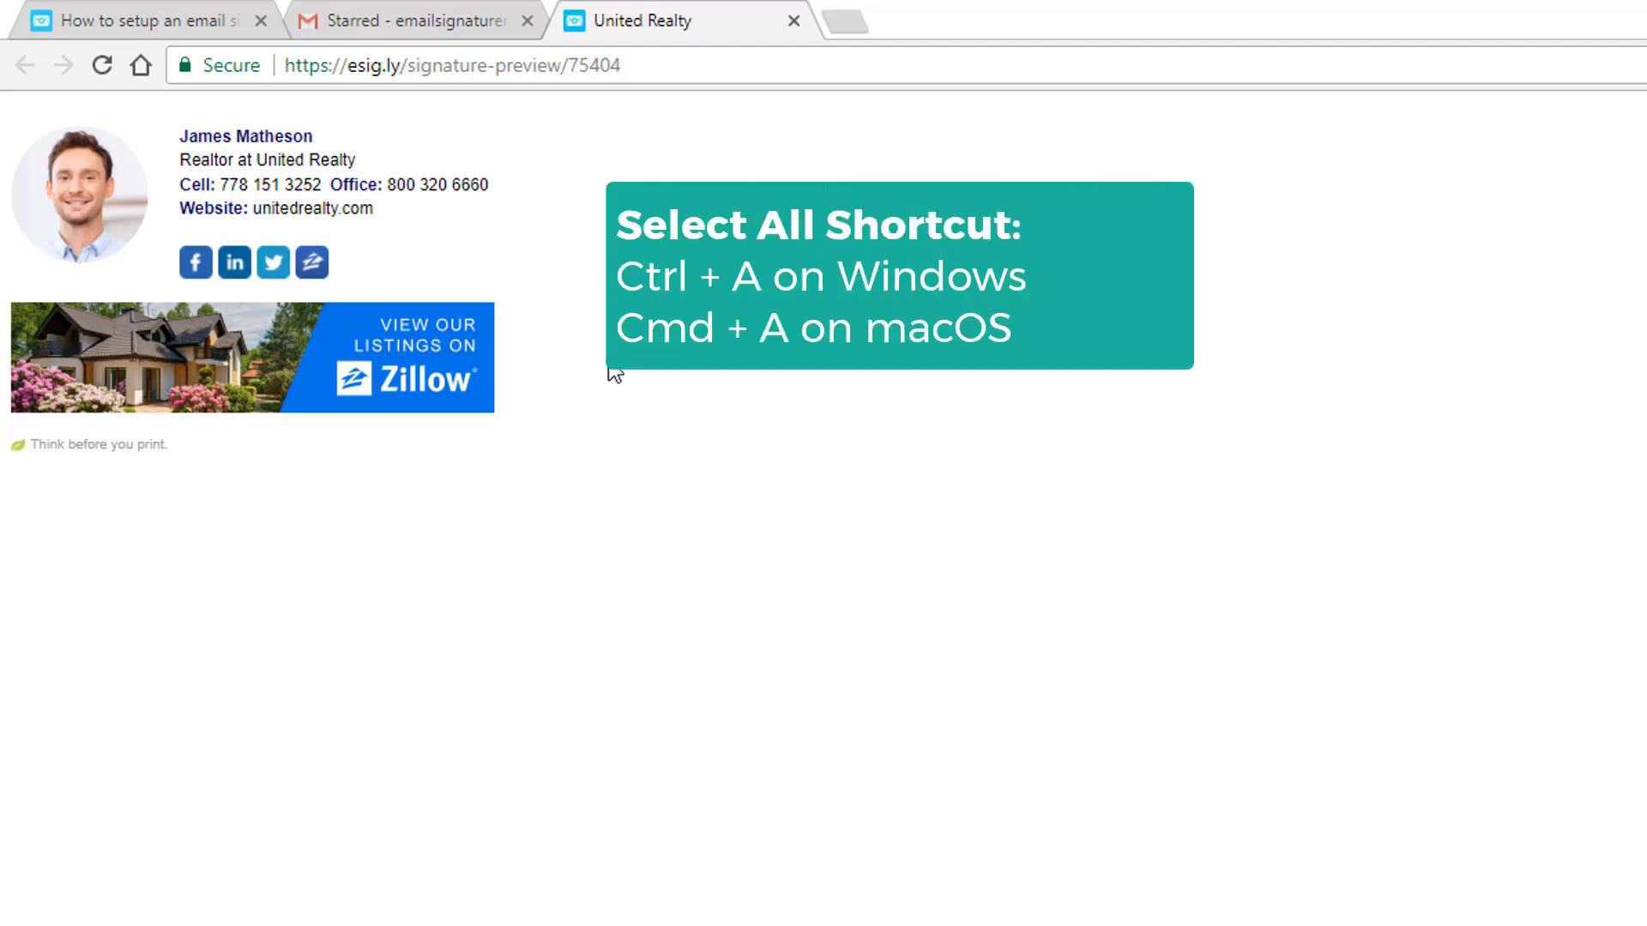
- Select the whole United Realty signature on the esig.ly preview page
key("ctrl+a")
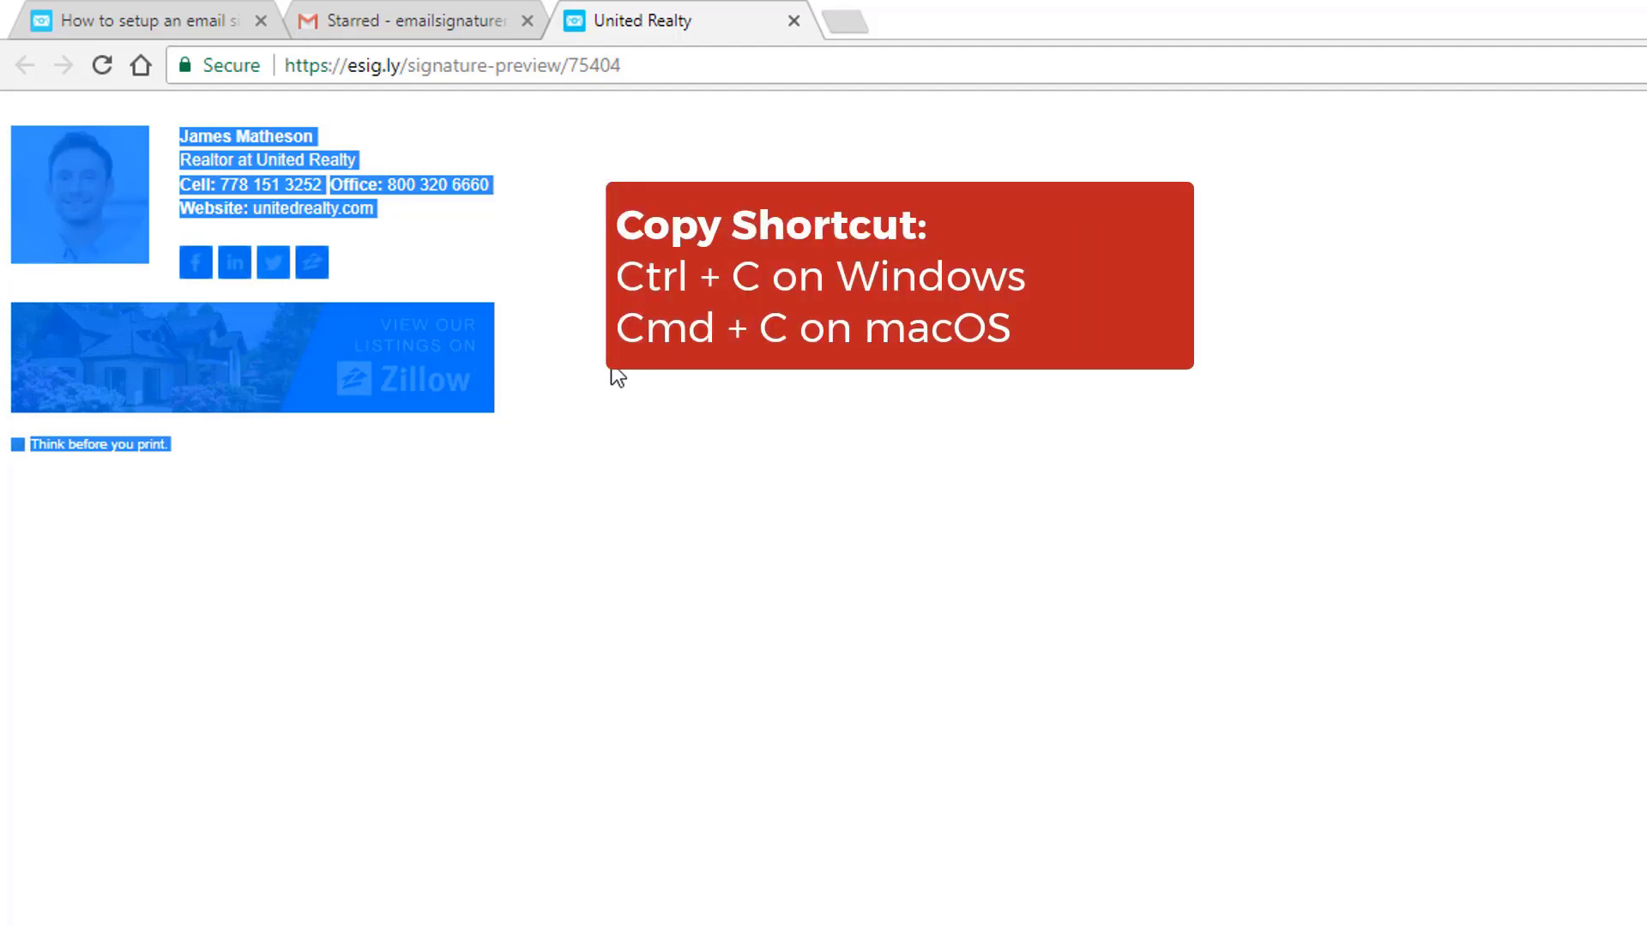
- In Gmail settings, enable a custom signature and paste in the United Realty signature
left_click(263, 12)
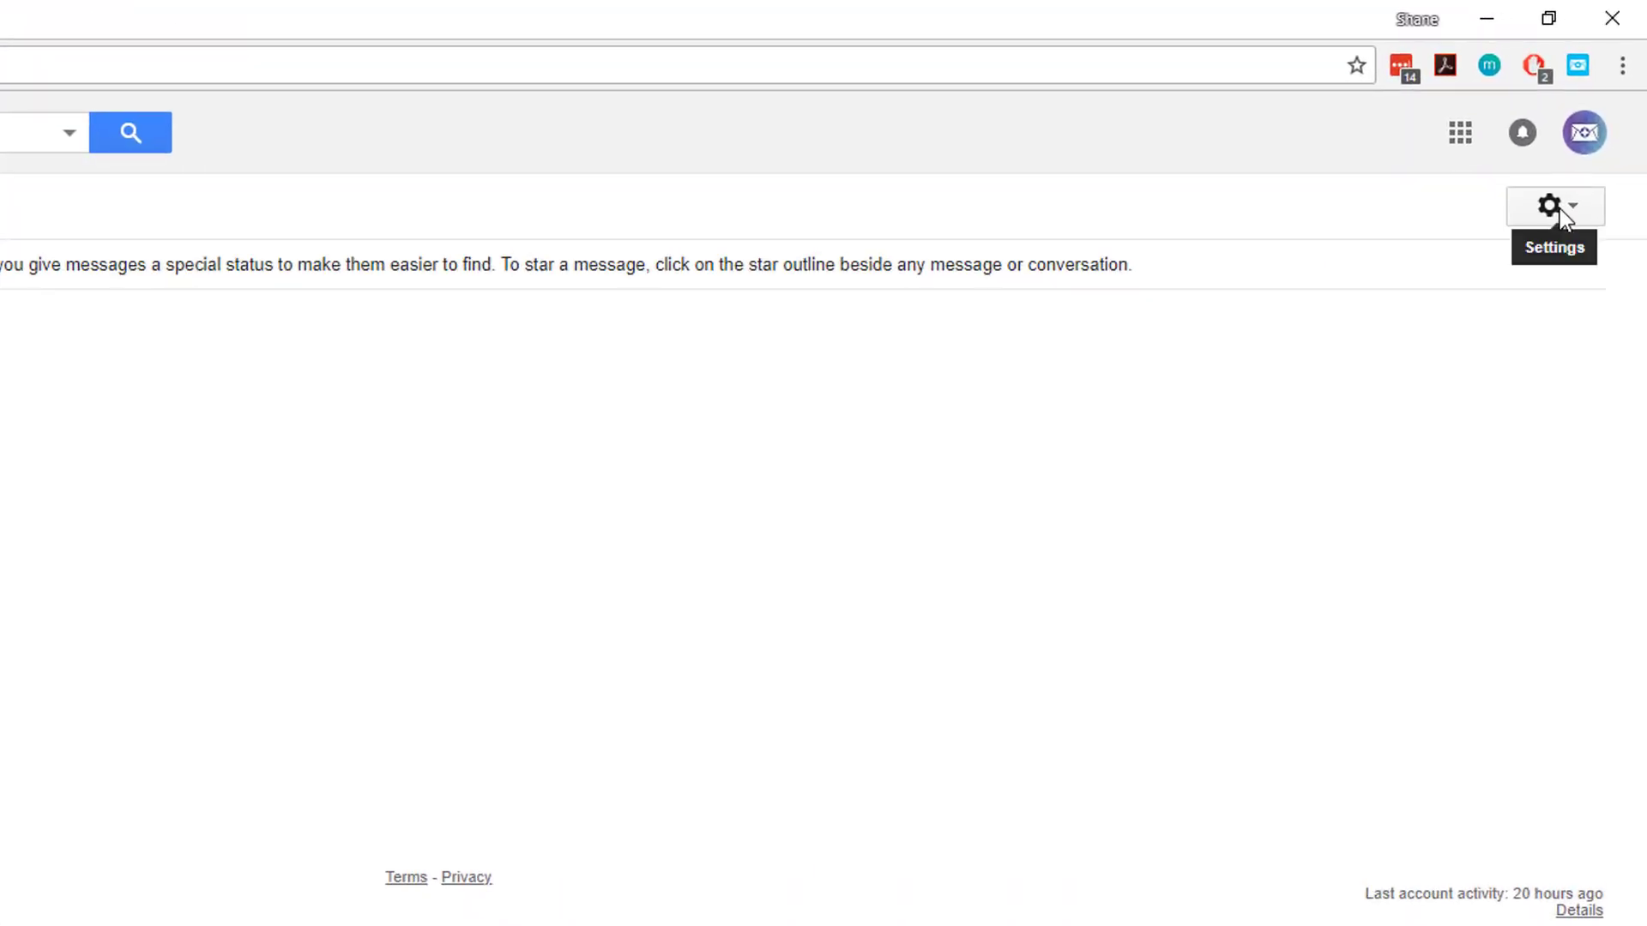
left_click(1559, 209)
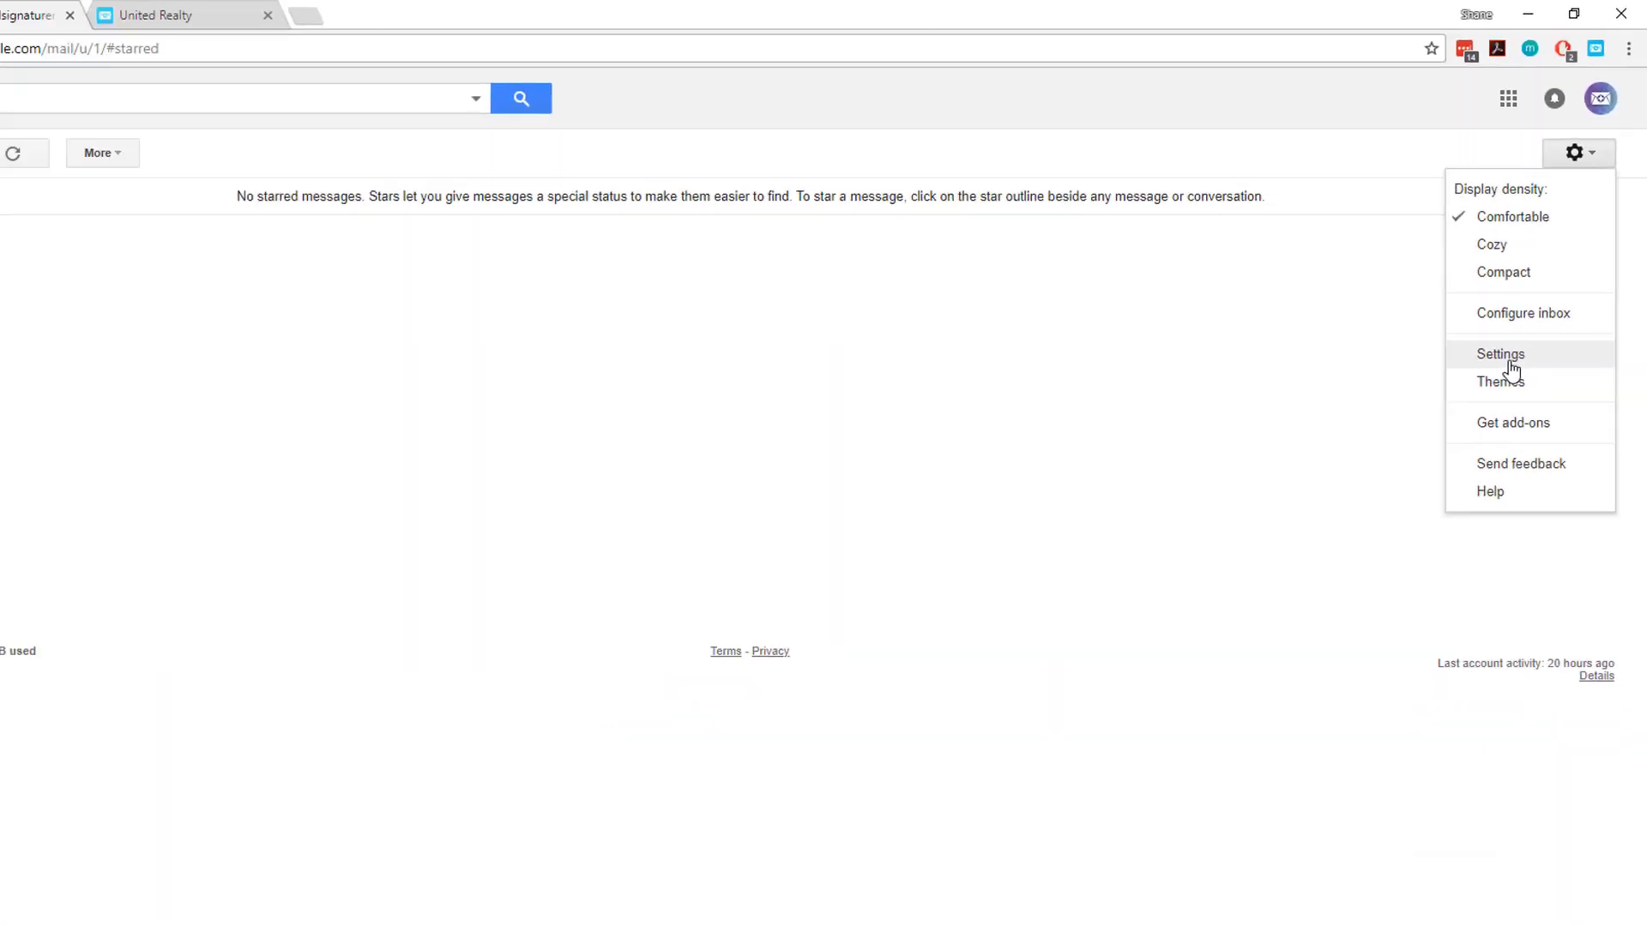
left_click(1511, 367)
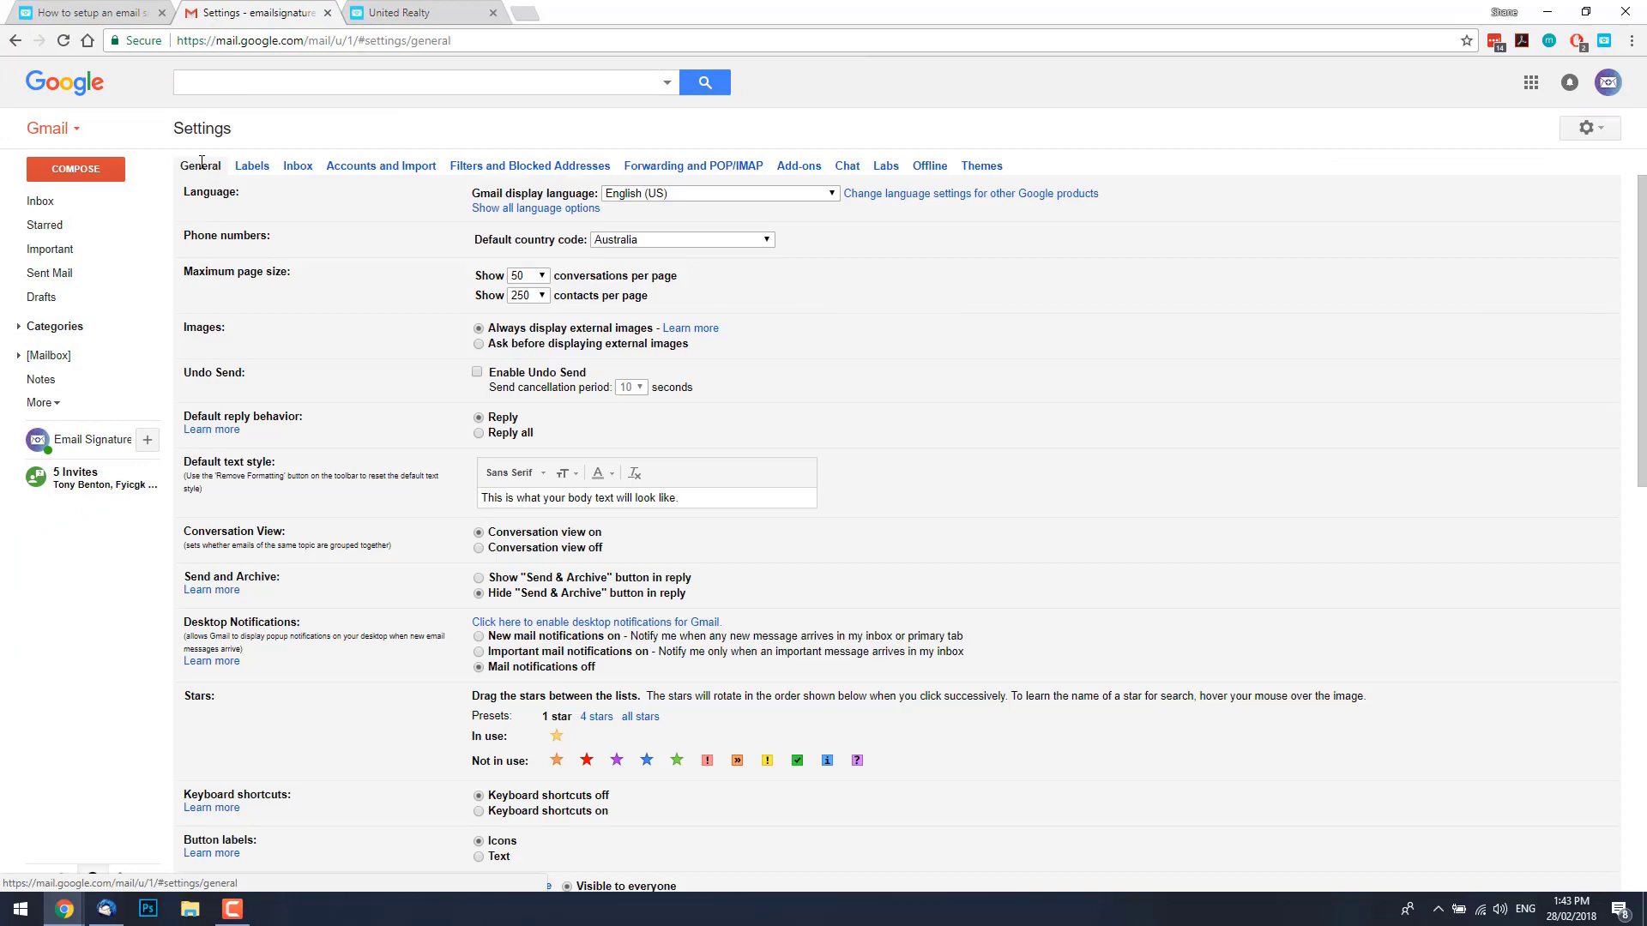
scroll(359, 316, "down", 4)
scroll(360, 337, "down", 4)
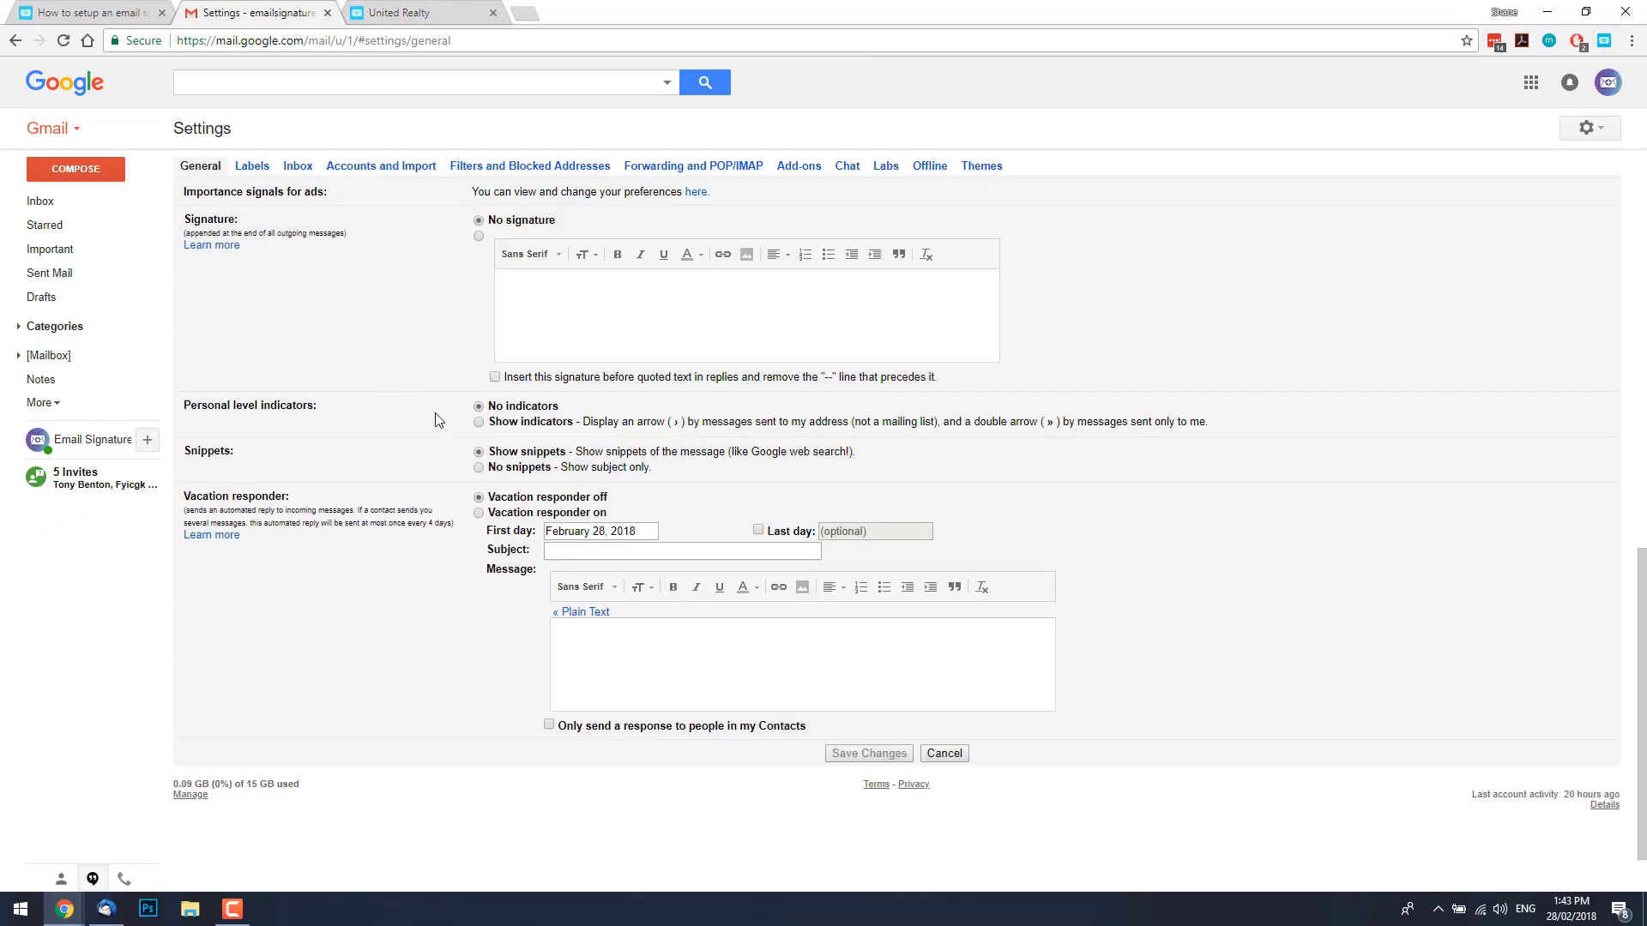
scroll(515, 464, "up", 2)
left_click(574, 567)
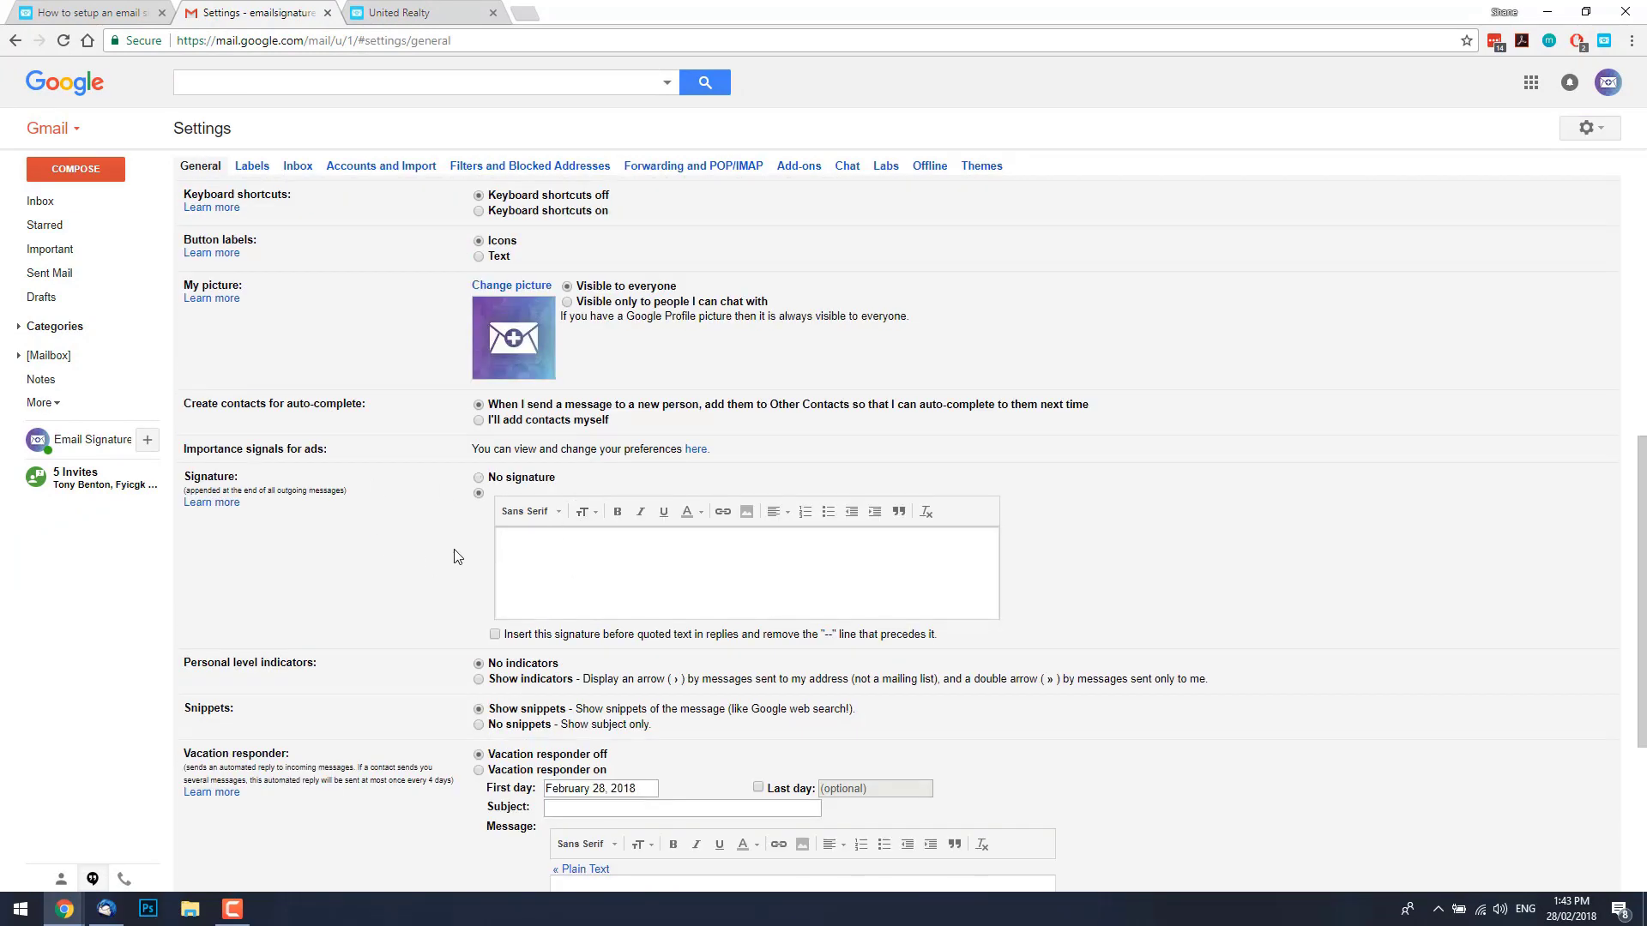
key("ctrl+v")
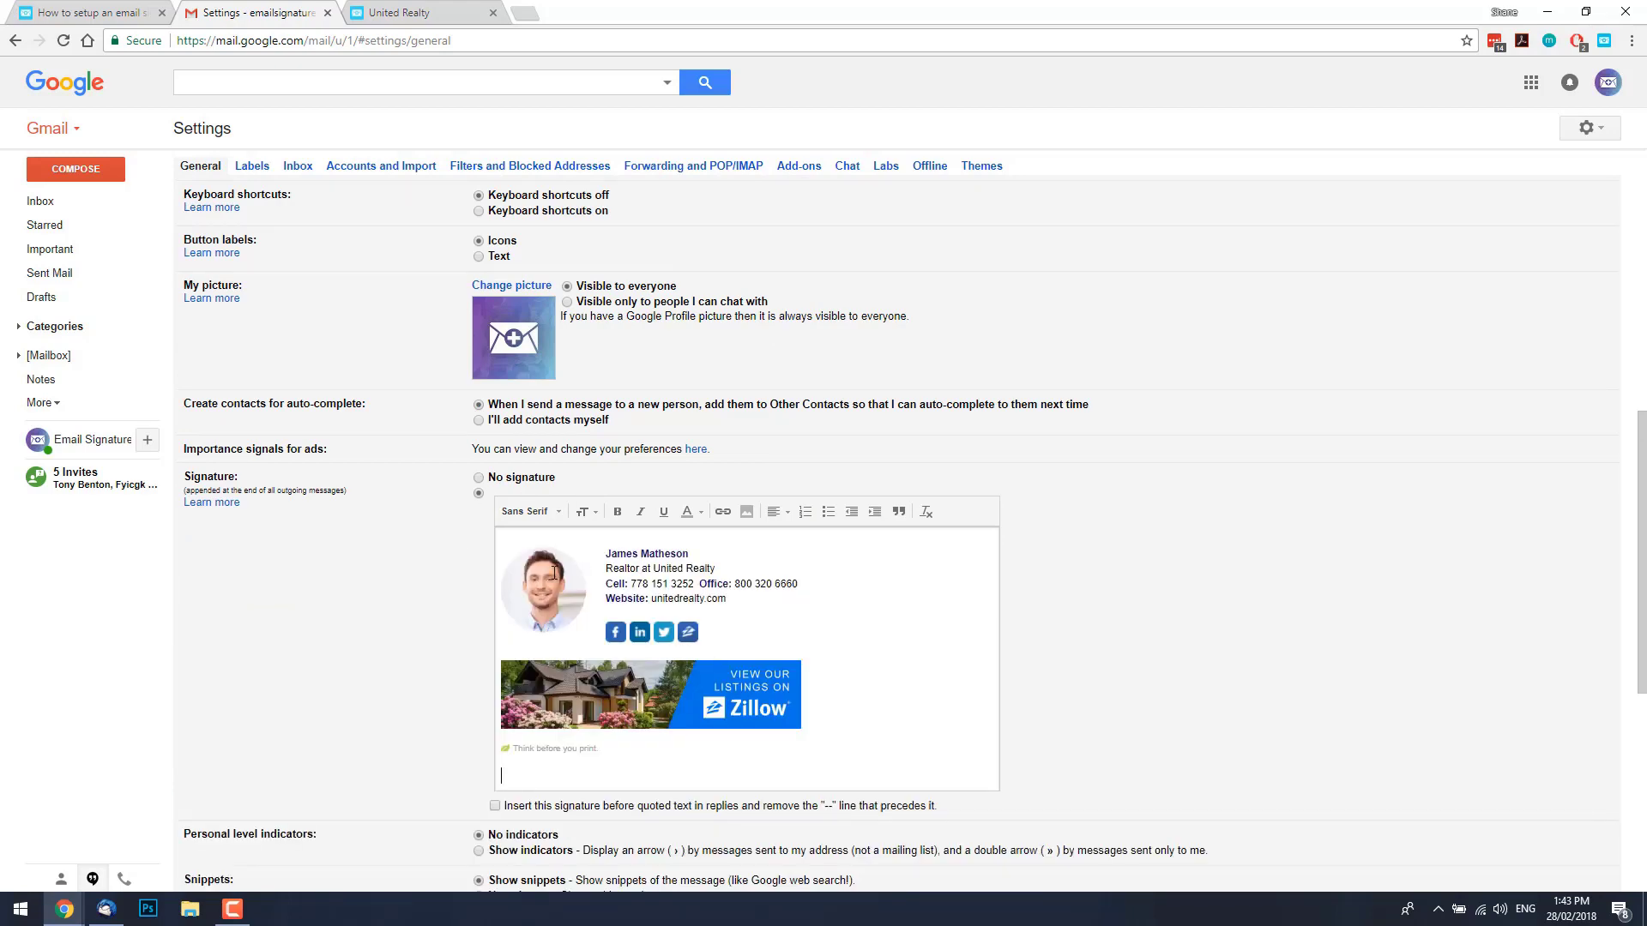
scroll(618, 604, "down", 5)
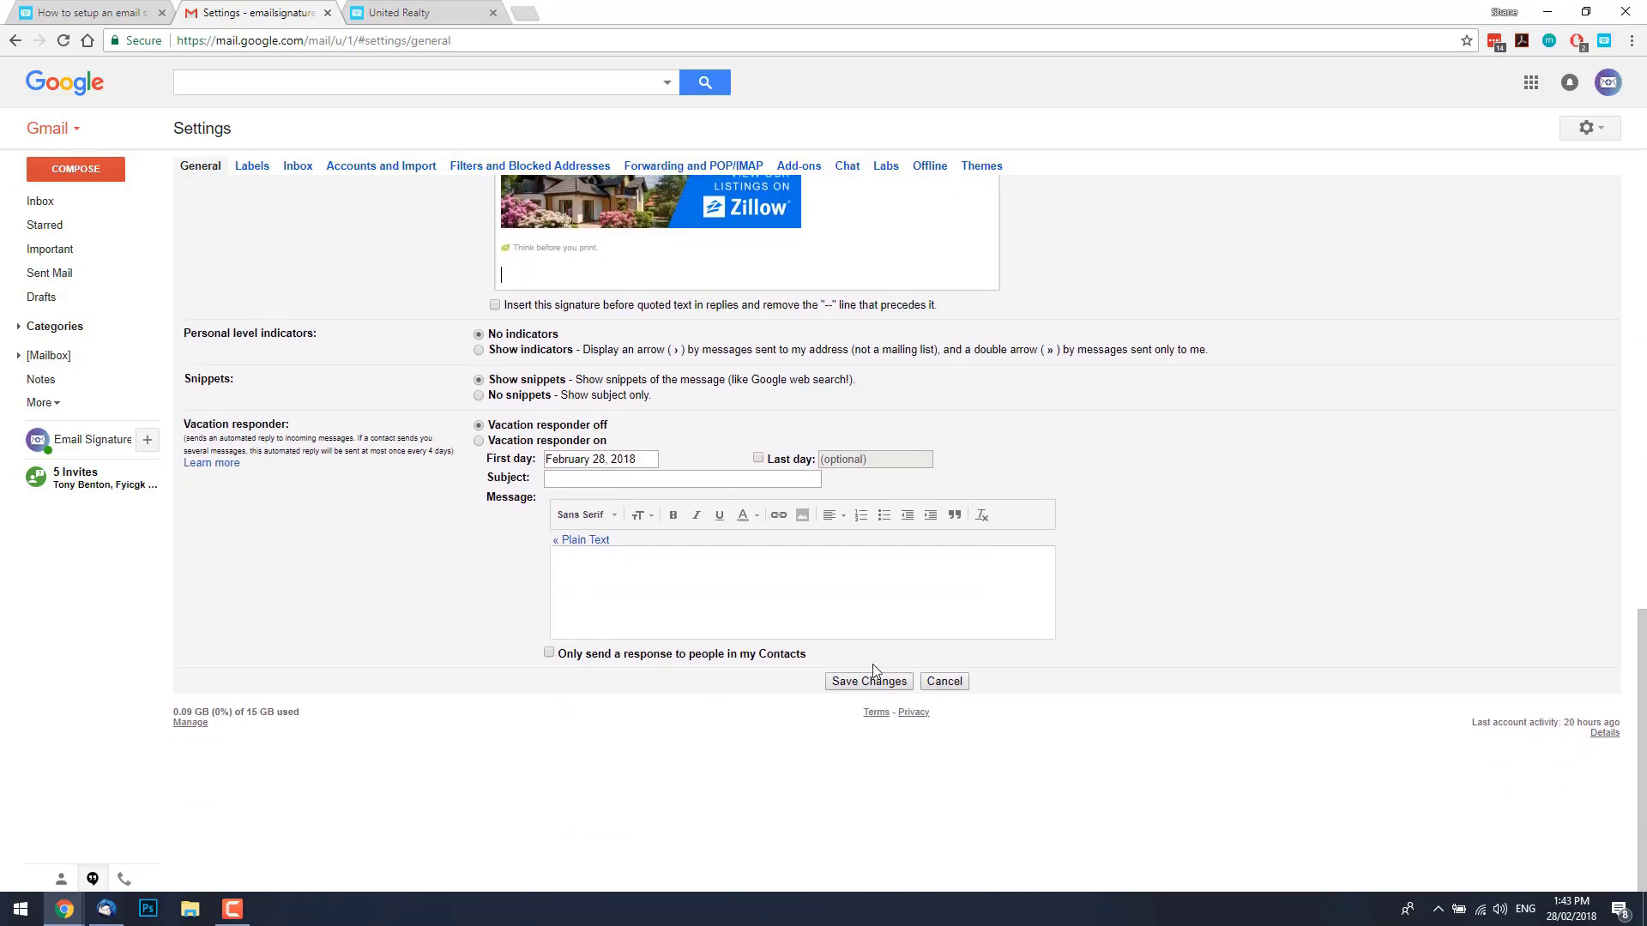
left_click(870, 683)
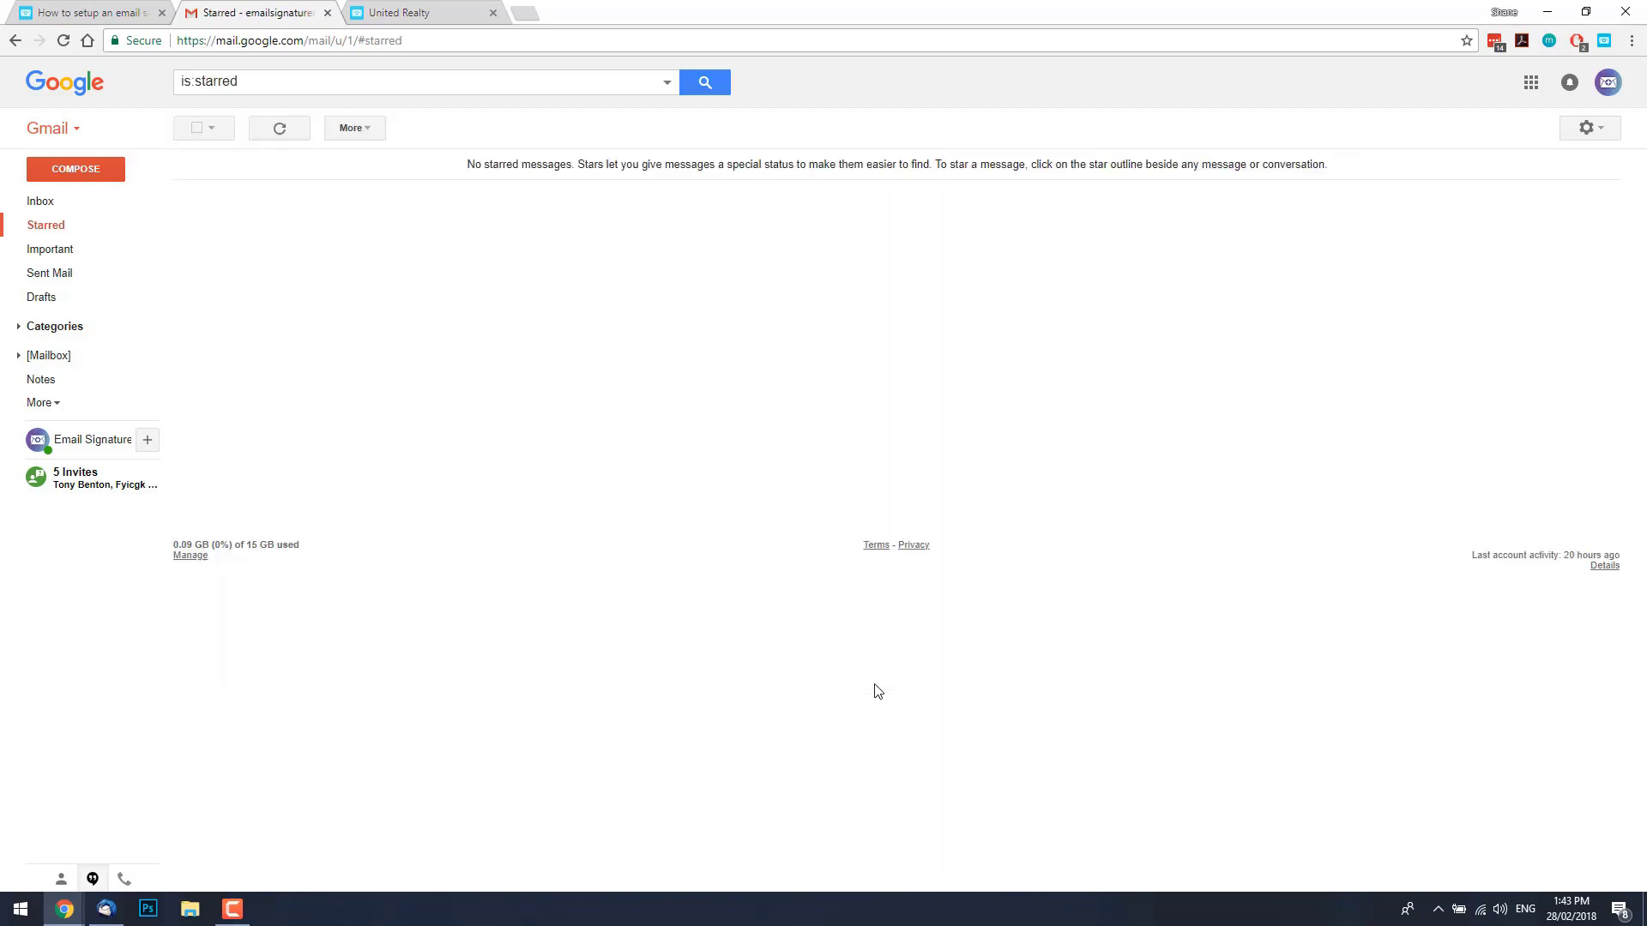
left_click(85, 174)
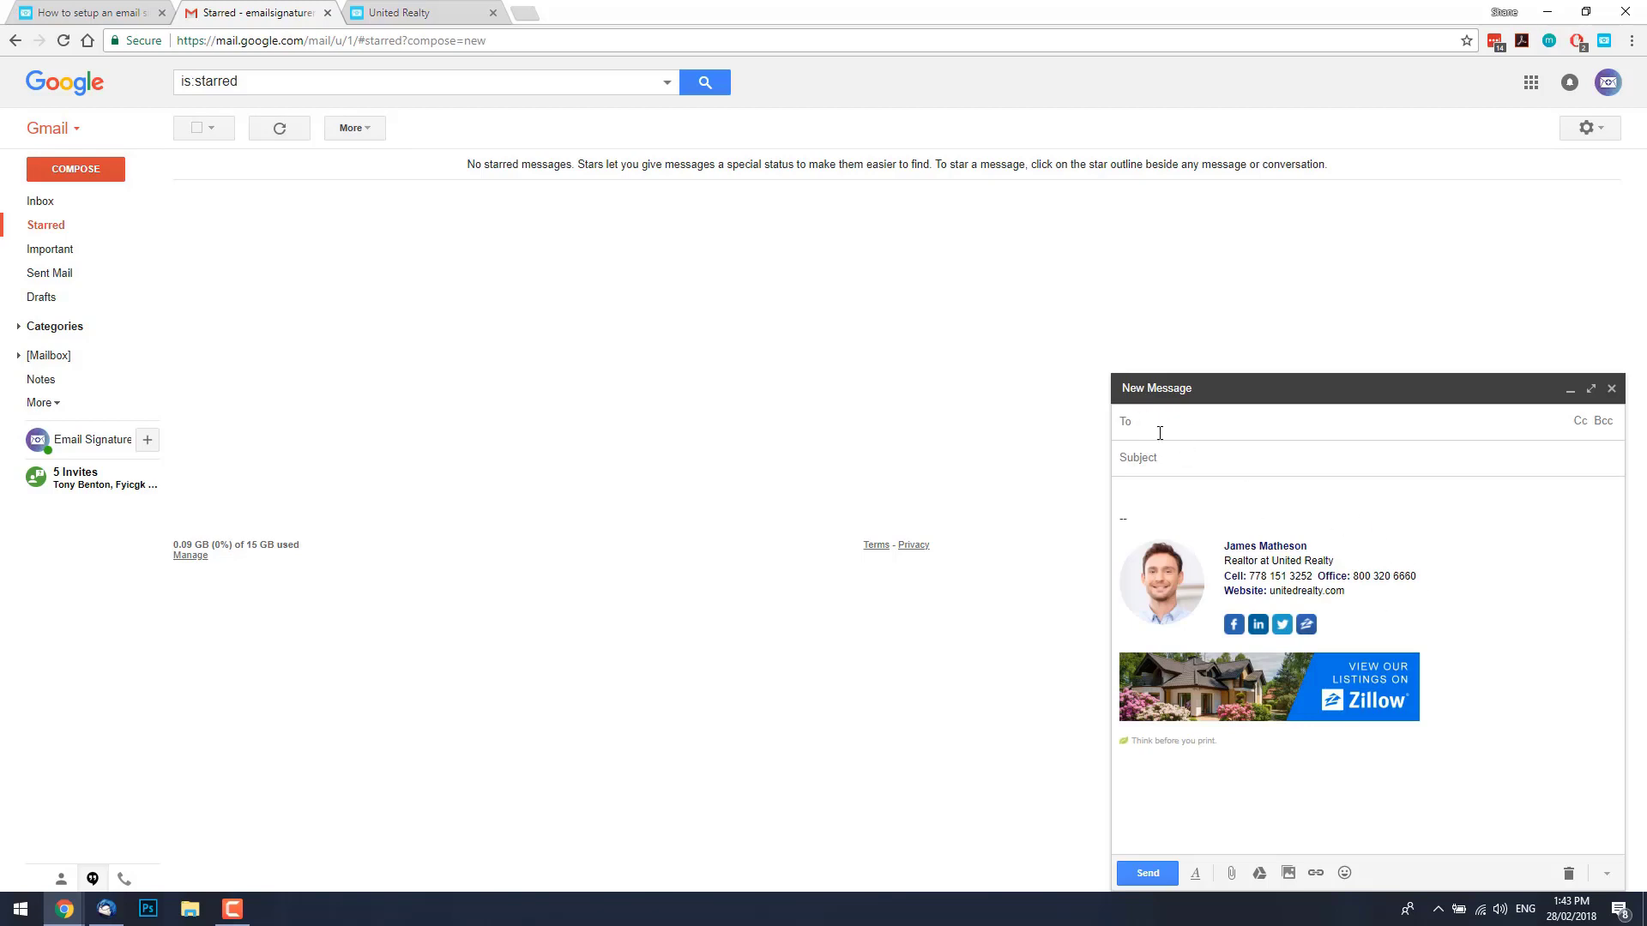
key("Escape")
left_click(1590, 129)
- Paste a second copy of the United Realty signature after the first and try saving
left_click(1559, 294)
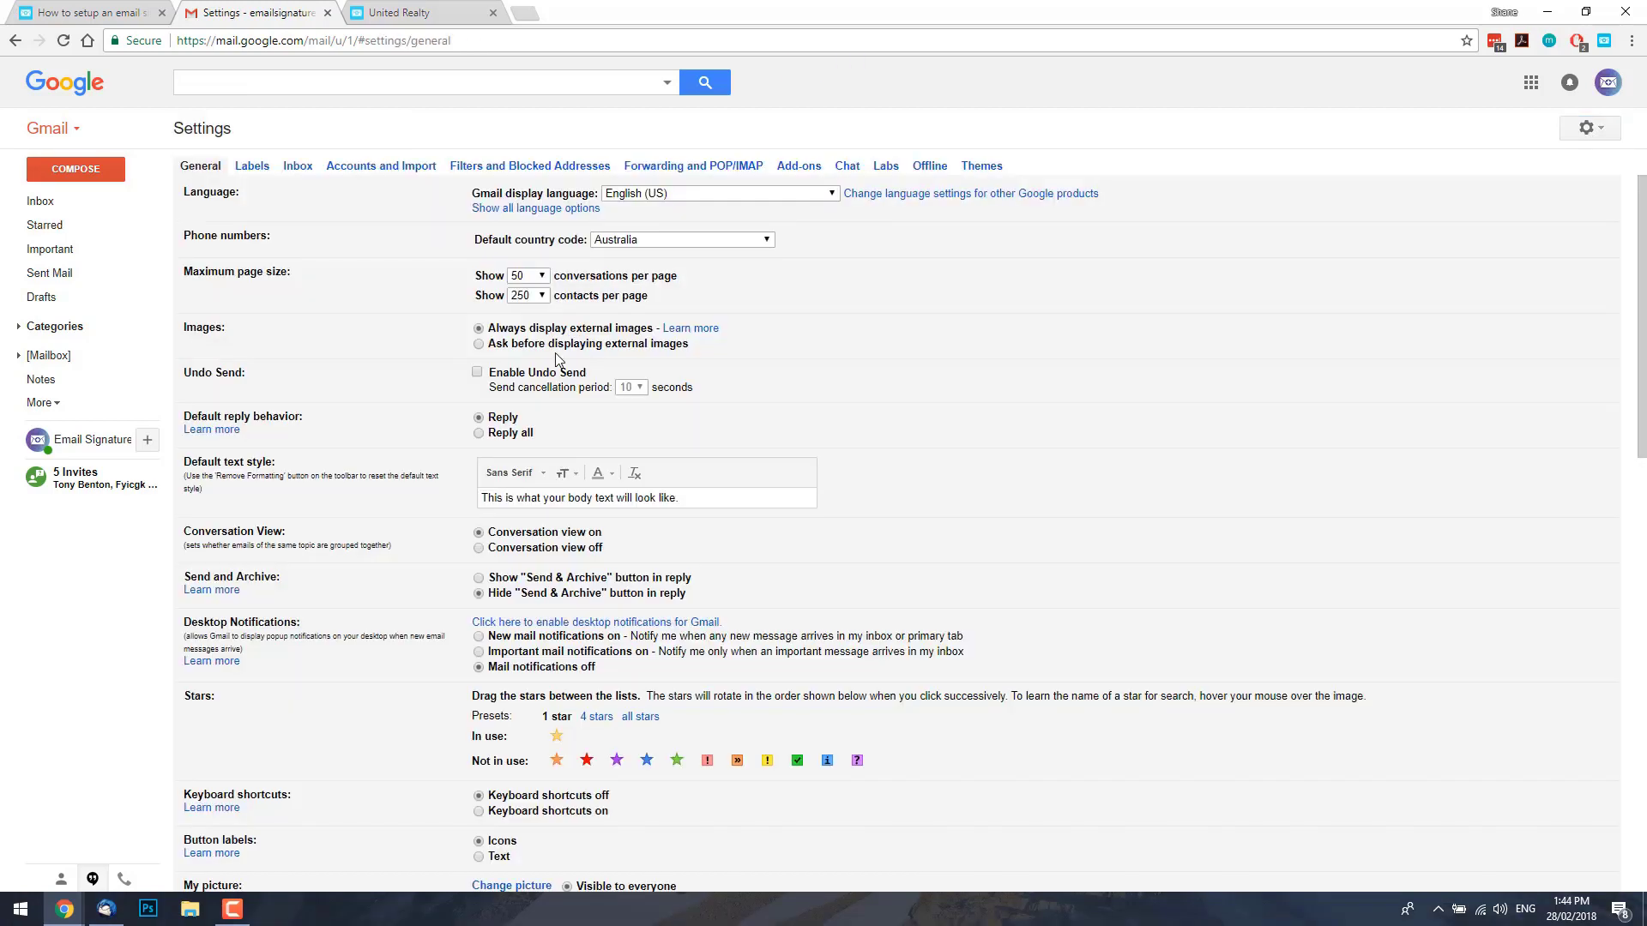
scroll(556, 358, "down", 5)
left_click(918, 570)
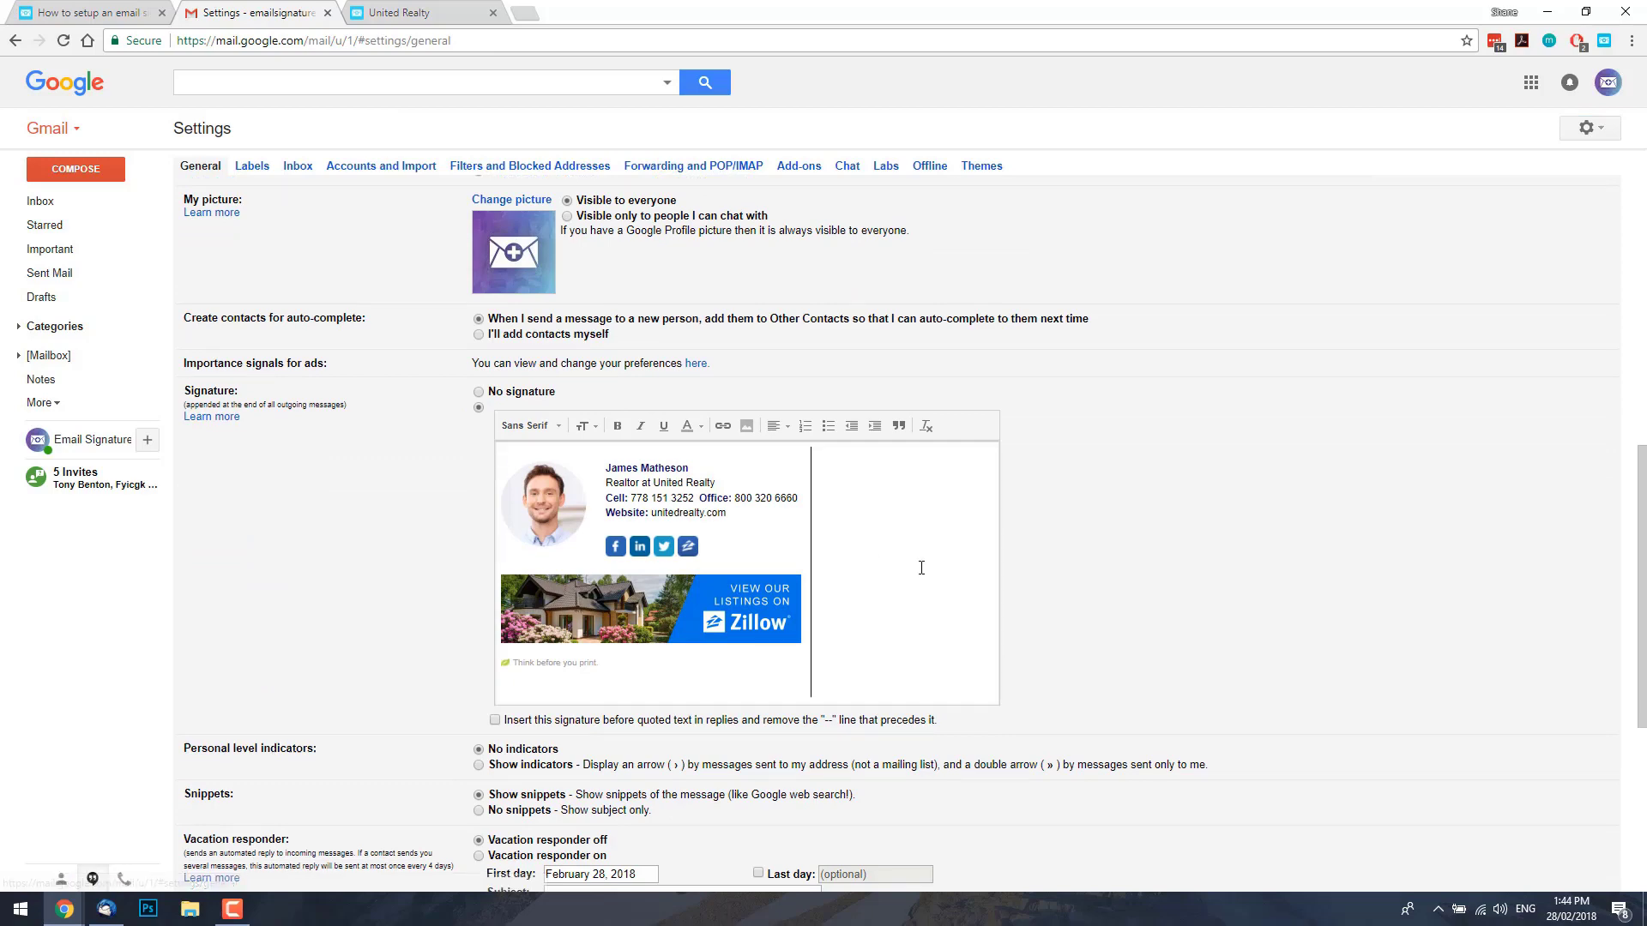
key("ctrl+v")
scroll(922, 568, "down", 4)
left_click(871, 680)
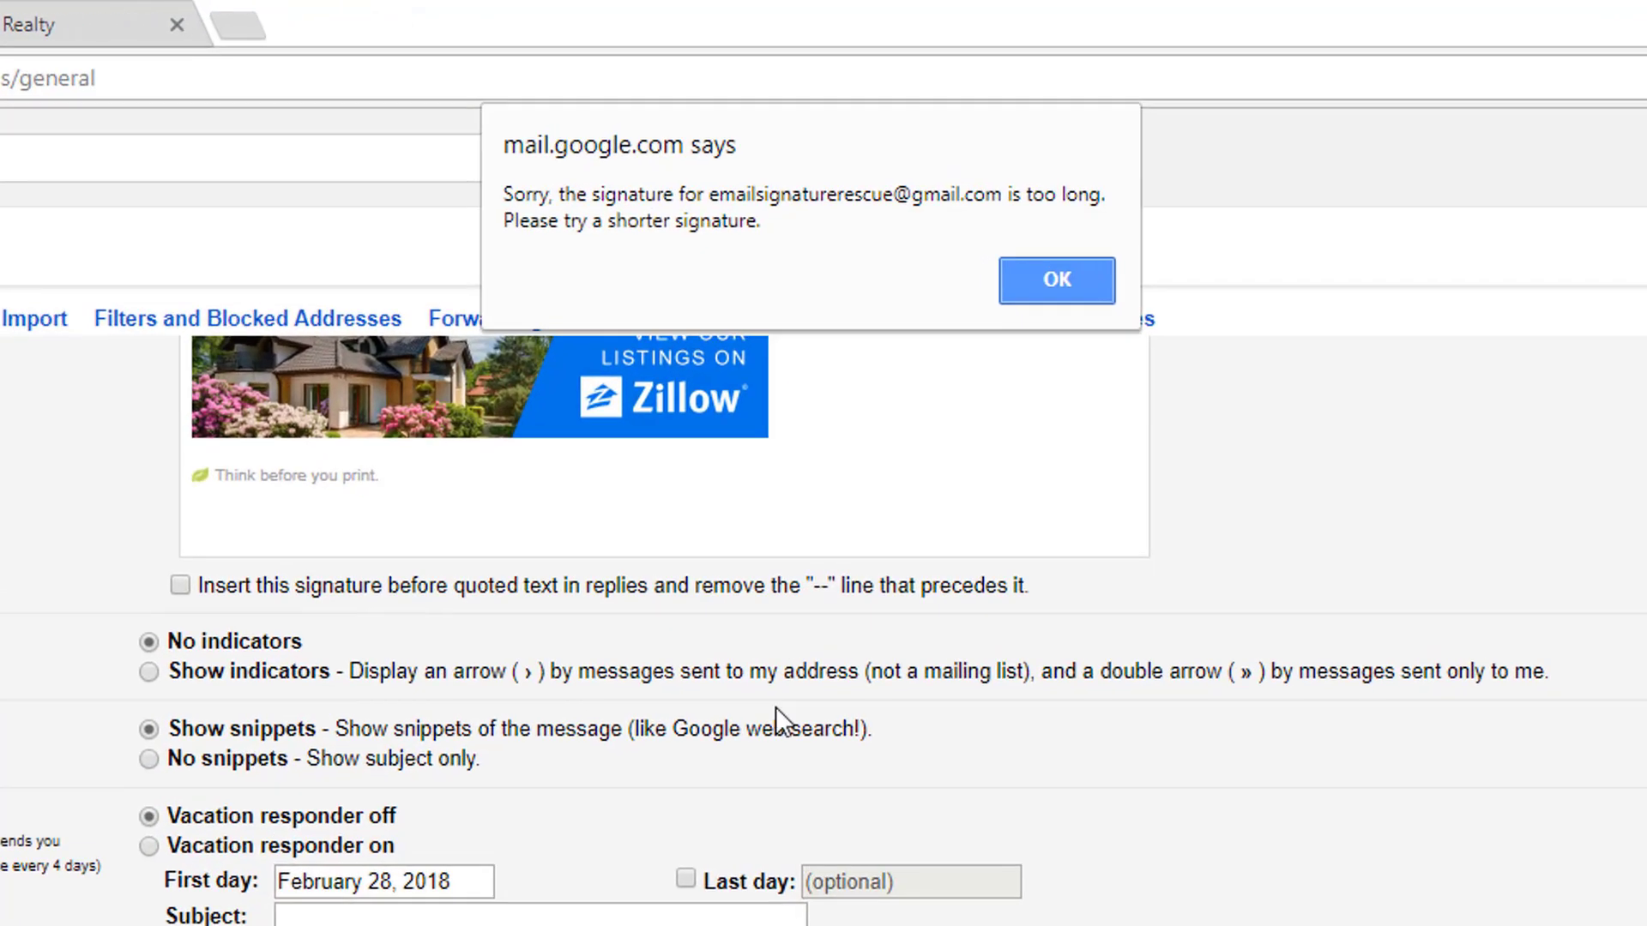